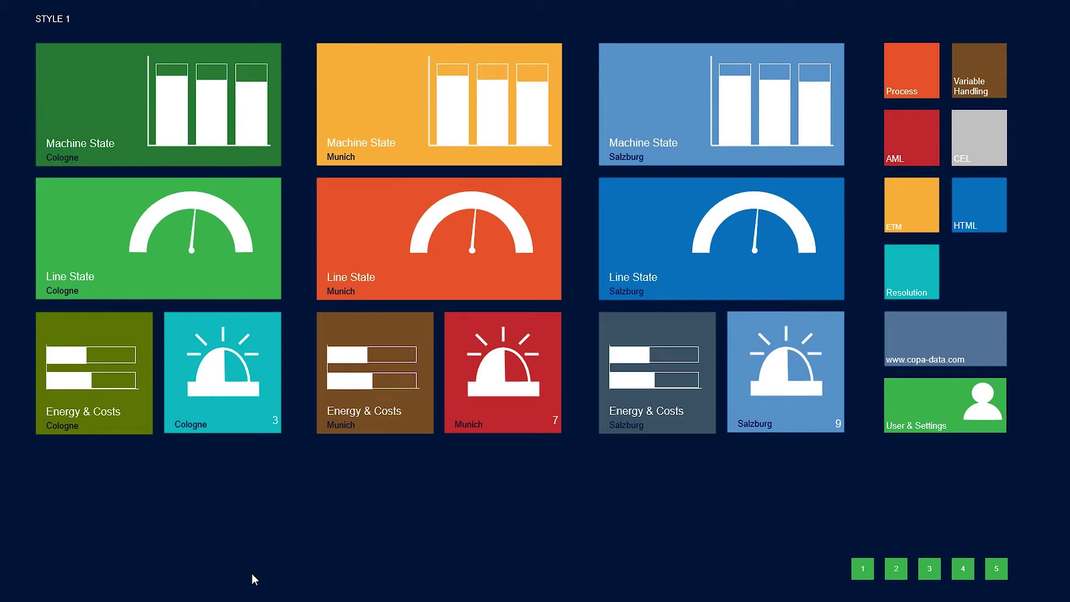
View the tile dashboard in the browser at localhost/HTML5, then return to Startscreen1 in zenon Editor
{"action": "key", "text": "super"}
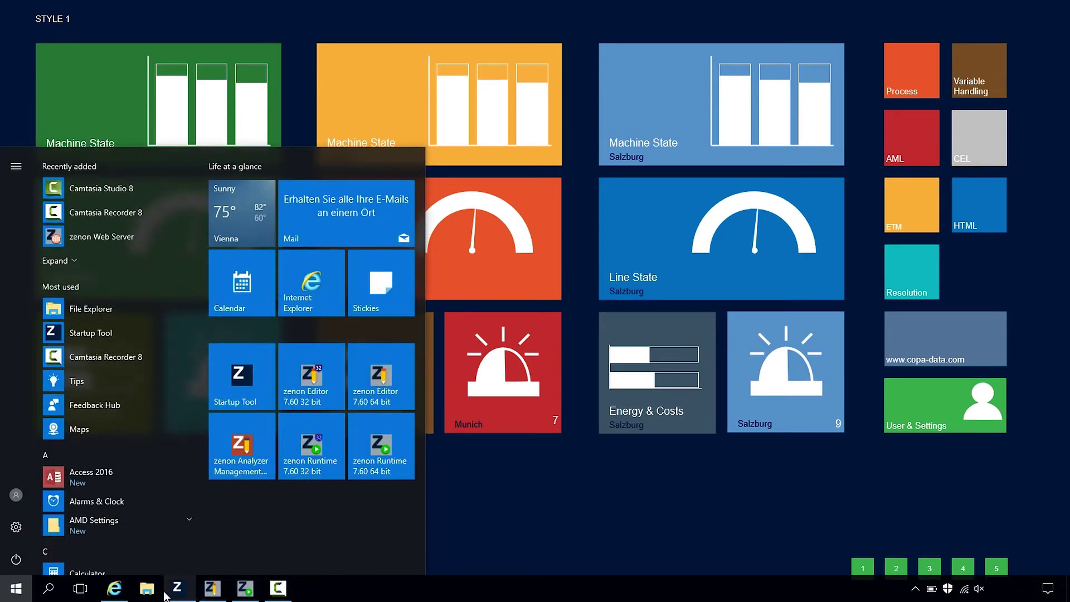
{"action": "left_click", "coordinate": [116, 589]}
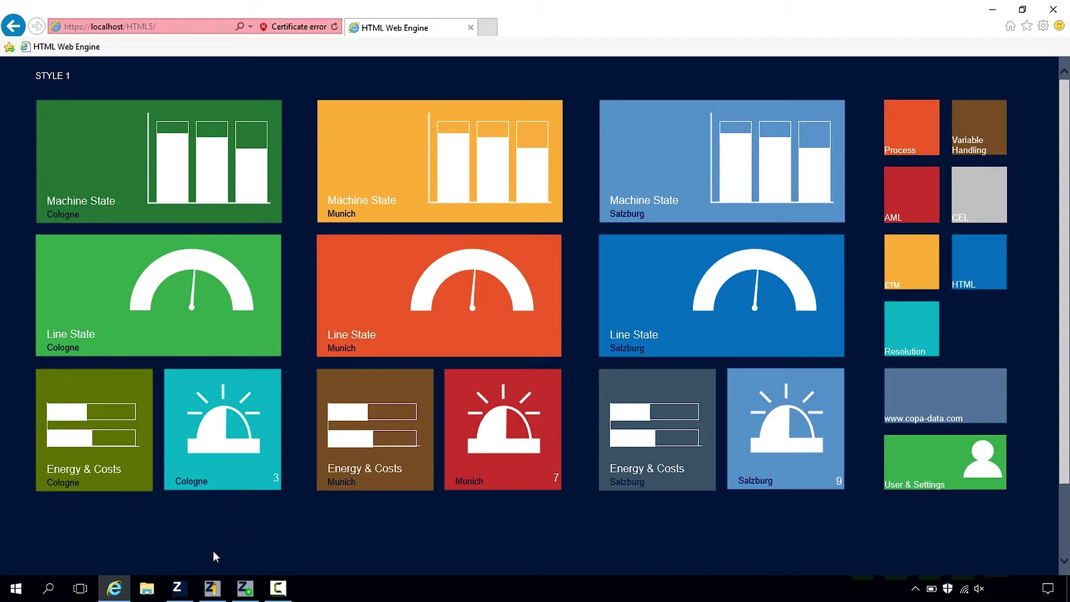
{"action": "left_click", "coordinate": [213, 590]}
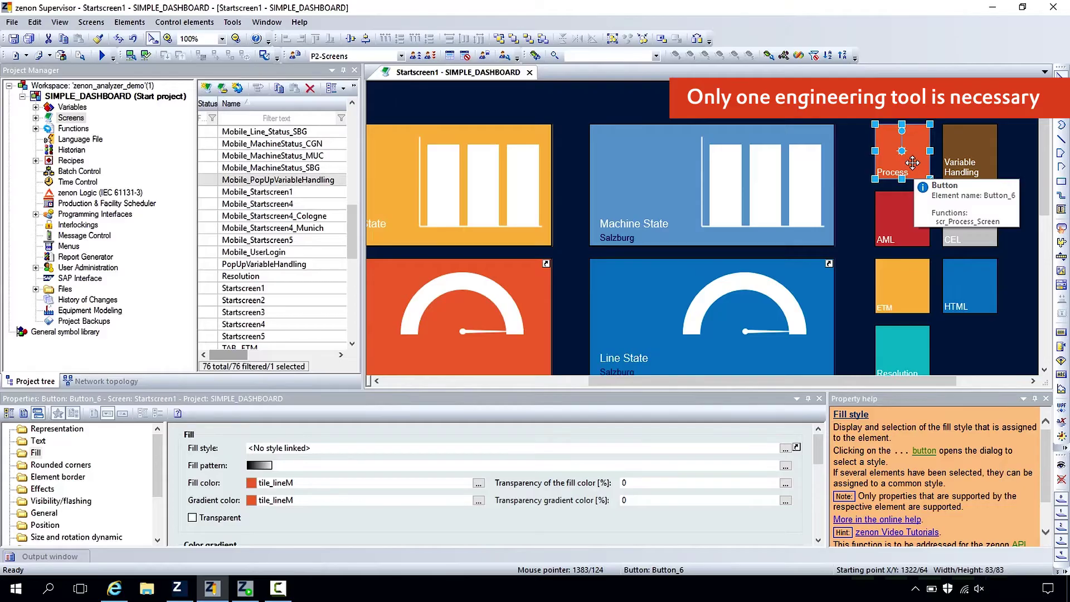
Select Startscreen1 and bring up the HTML Web Engine Compiler targeting C:\Users\Public\Documents\zenon_Projects\Web
{"action": "left_click", "coordinate": [233, 23]}
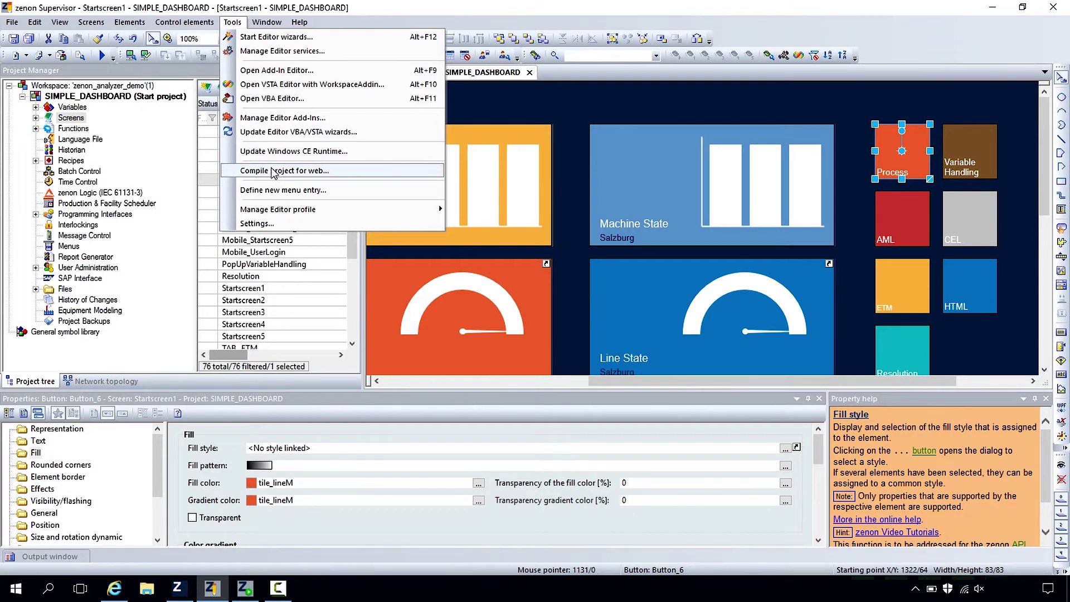
{"action": "left_click", "coordinate": [283, 288]}
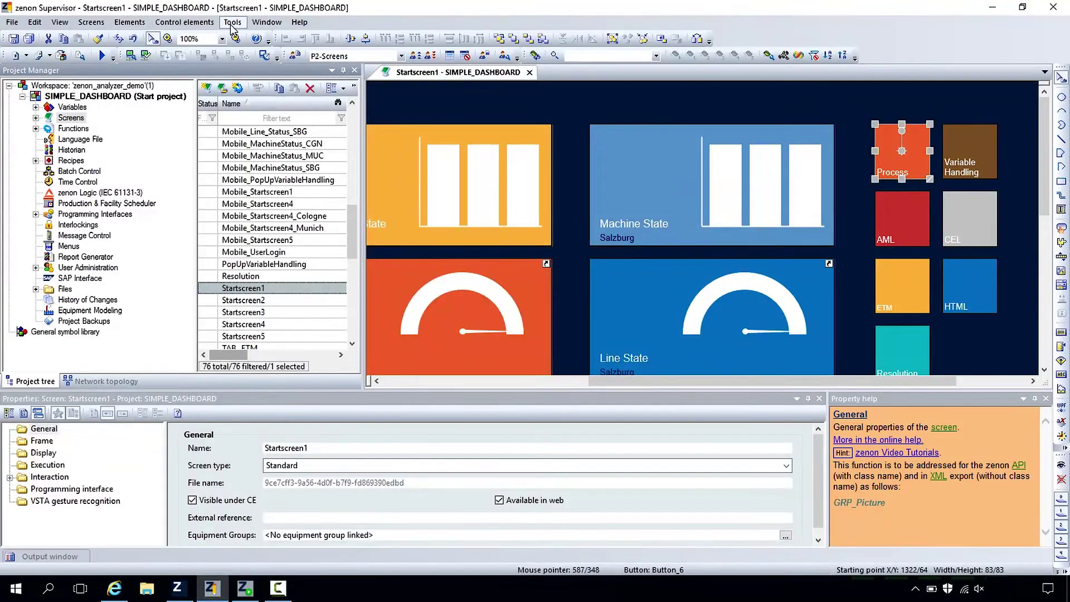
{"action": "left_click", "coordinate": [233, 23]}
{"action": "left_click", "coordinate": [303, 172]}
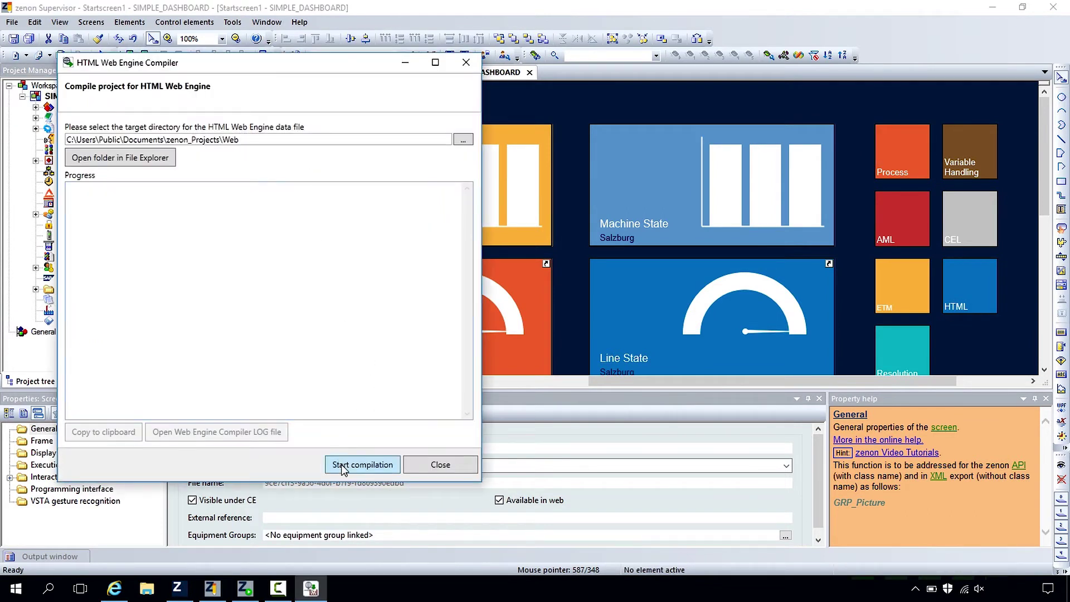
Compile the SIMPLE_DASHBOARD project for the HTML Web Engine
{"action": "left_click", "coordinate": [362, 465]}
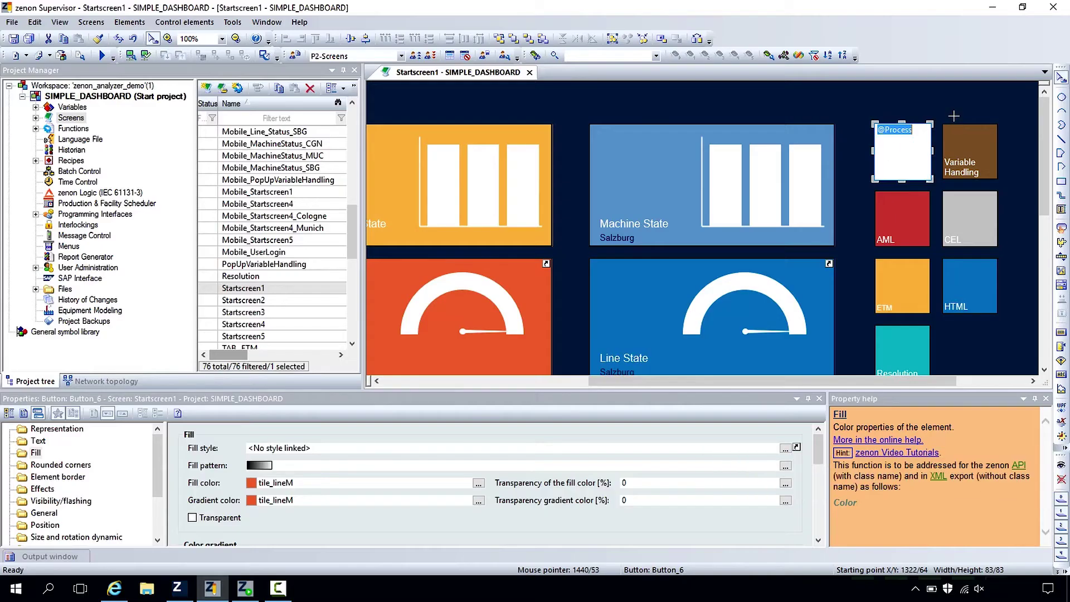
Give the Process tile the green tile_mashineK fill colour
{"action": "left_click", "coordinate": [924, 148]}
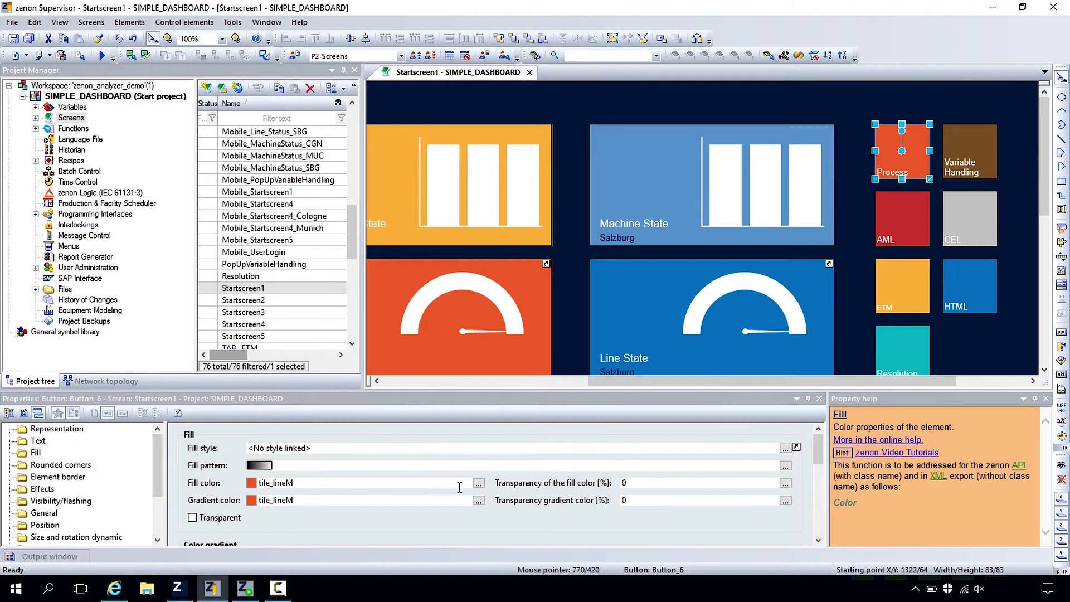
{"action": "left_click", "coordinate": [479, 483]}
{"action": "left_click", "coordinate": [505, 524]}
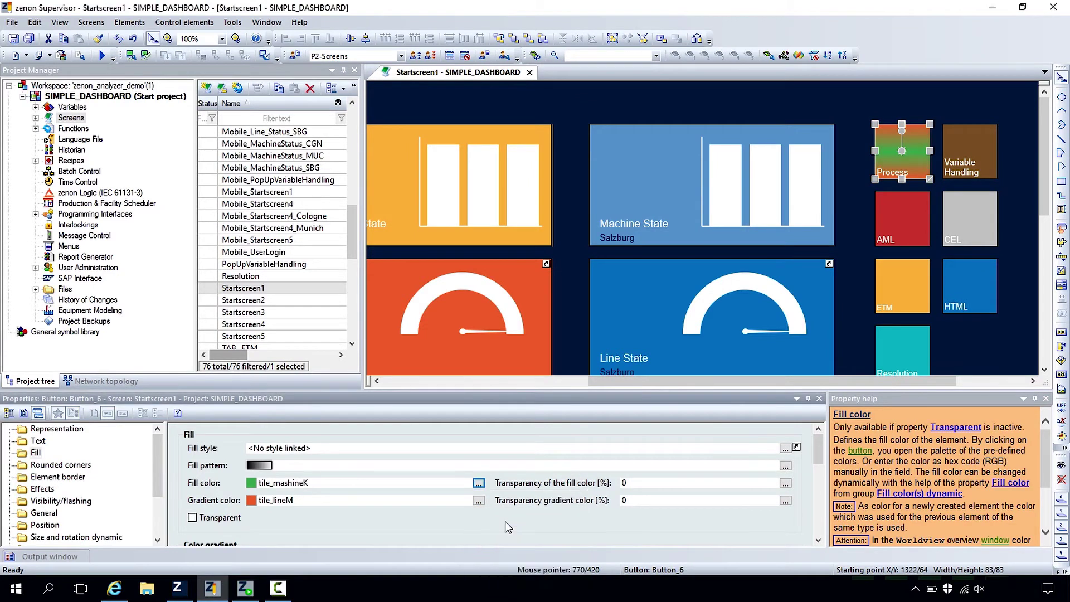
Save Startscreen1 and create the 128 Runtime files for SIMPLE_DASHBOARD
{"action": "left_click", "coordinate": [47, 56]}
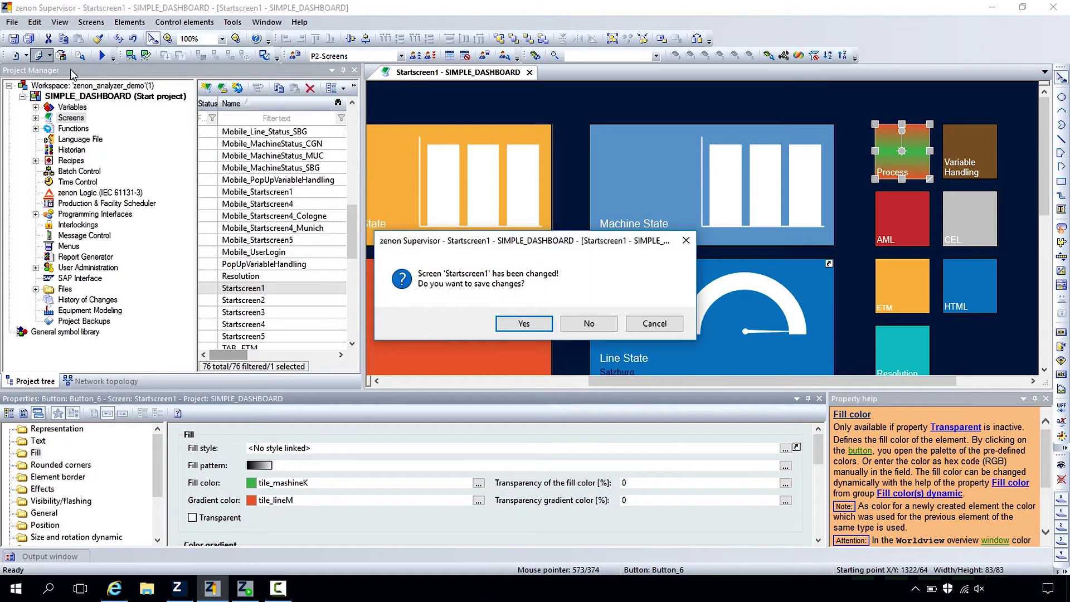
{"action": "left_click", "coordinate": [523, 325]}
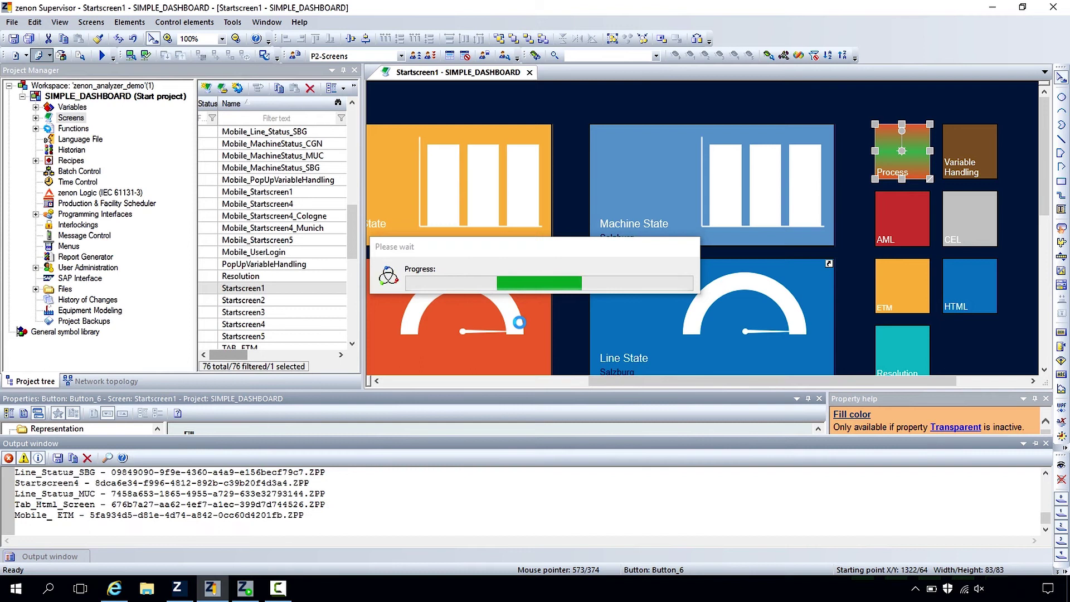
{"action": "left_click", "coordinate": [233, 22]}
{"action": "left_click", "coordinate": [278, 172]}
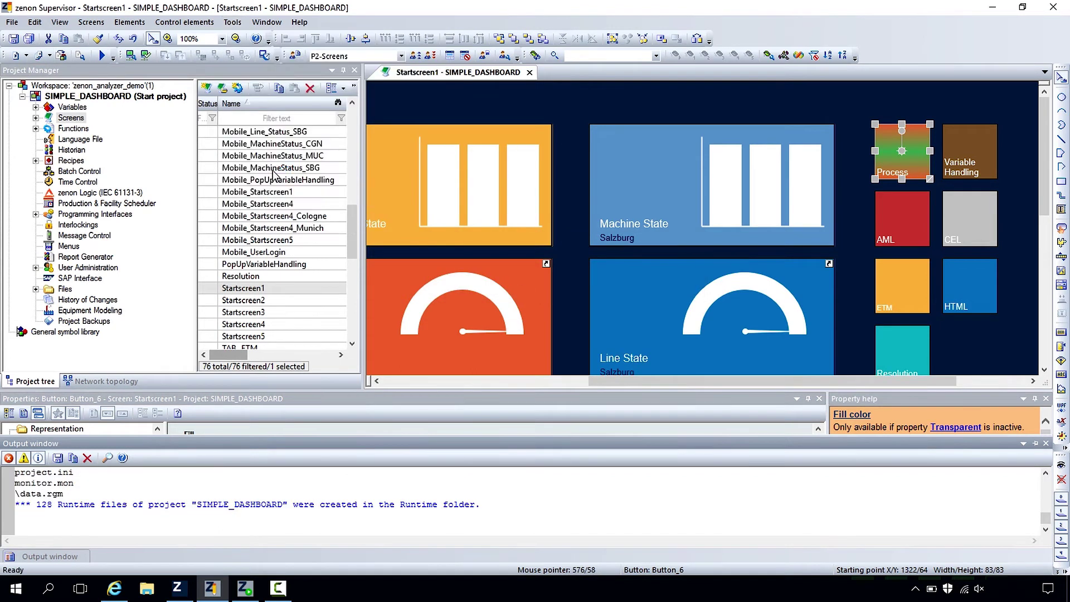
Recompile for the web (0 errors, 20 warnings), close the compiler, and launch the Startup Tool
{"action": "left_click", "coordinate": [368, 466]}
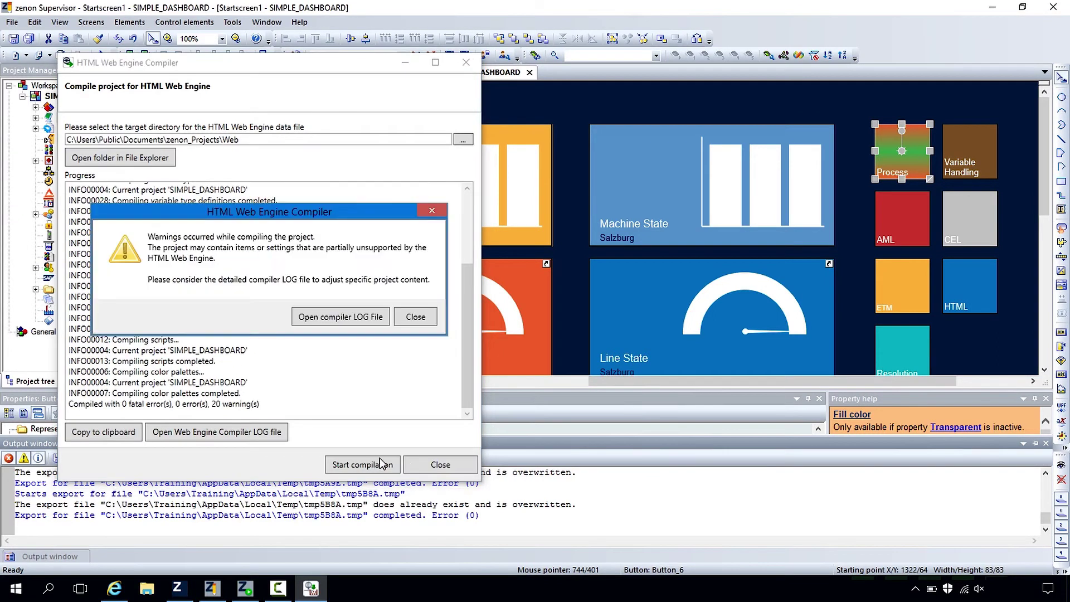
{"action": "left_click", "coordinate": [416, 317]}
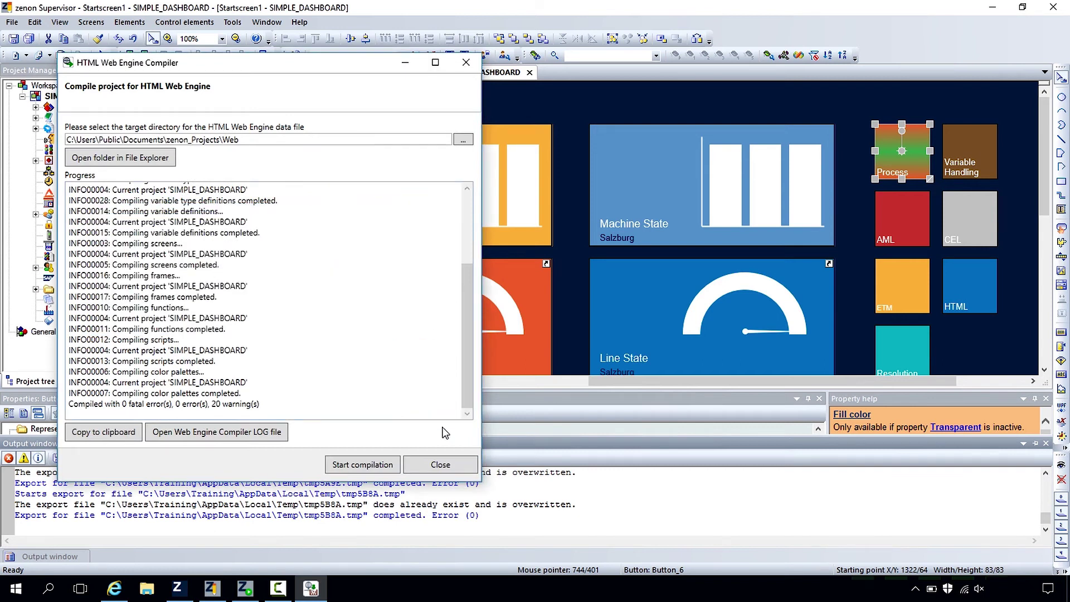
{"action": "left_click", "coordinate": [440, 466]}
{"action": "left_click", "coordinate": [177, 589]}
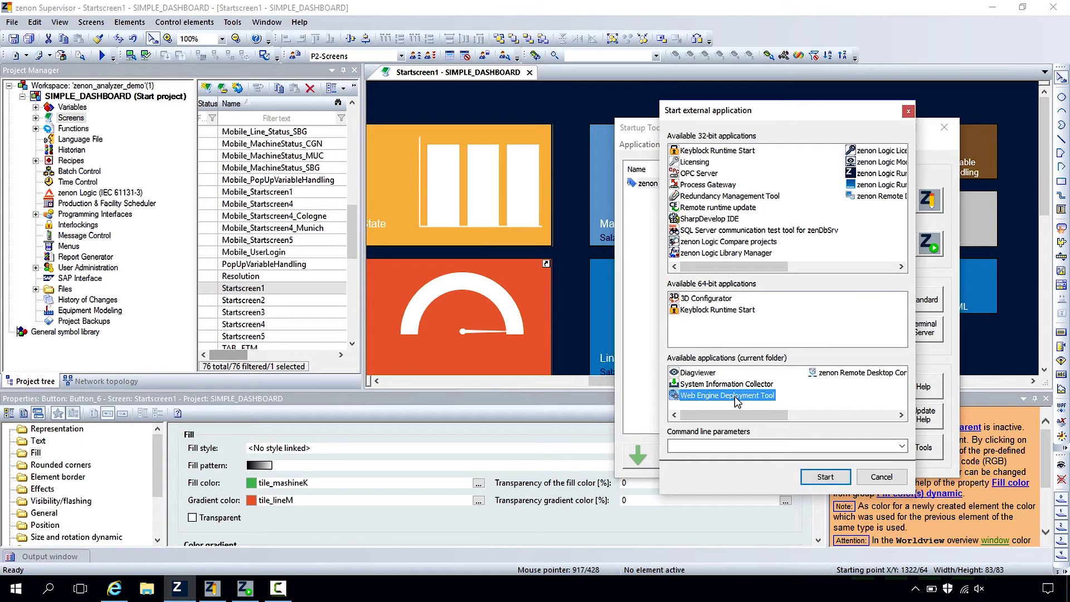
Start the Web Engine Deployment Tool from the Startup Tool's external applications list
{"action": "left_click", "coordinate": [826, 478]}
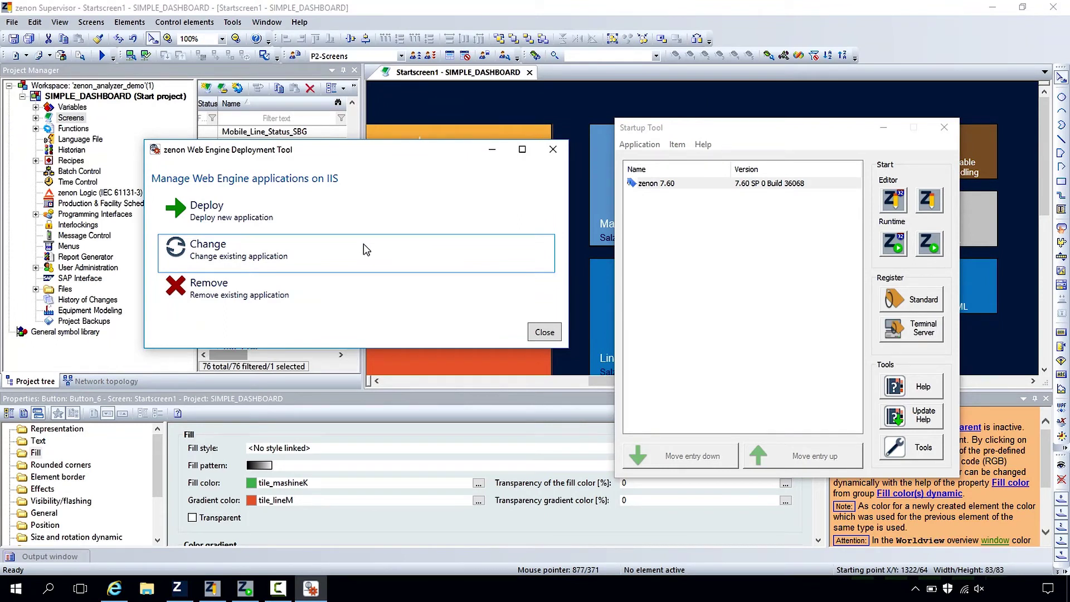
Update the HTML5 Web Engine application, keeping its settings: 2 objects updated, 0 errors
{"action": "left_click", "coordinate": [364, 245]}
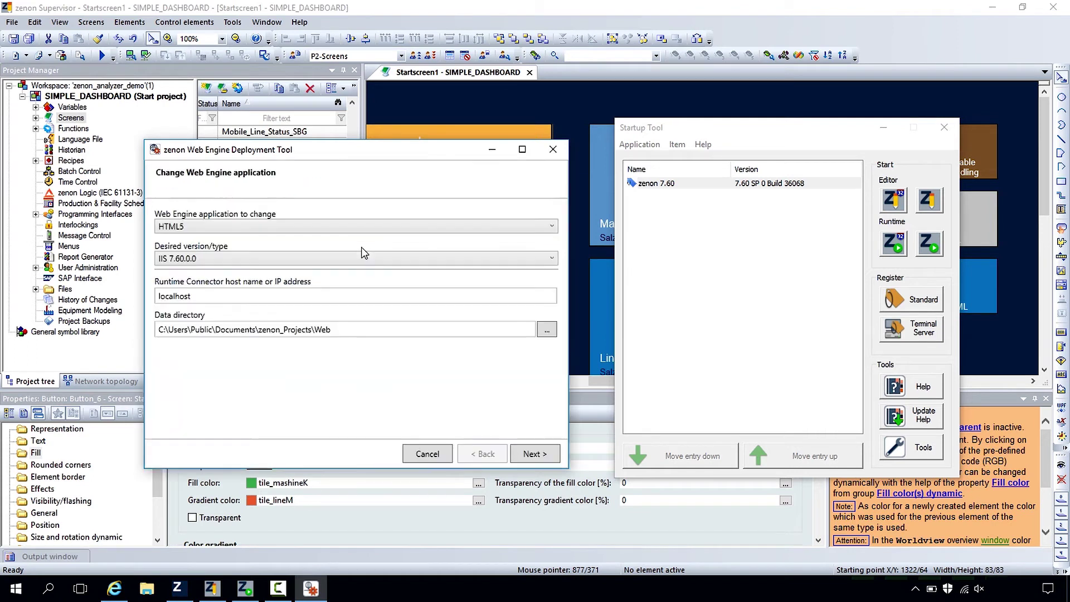
{"action": "left_click", "coordinate": [535, 454]}
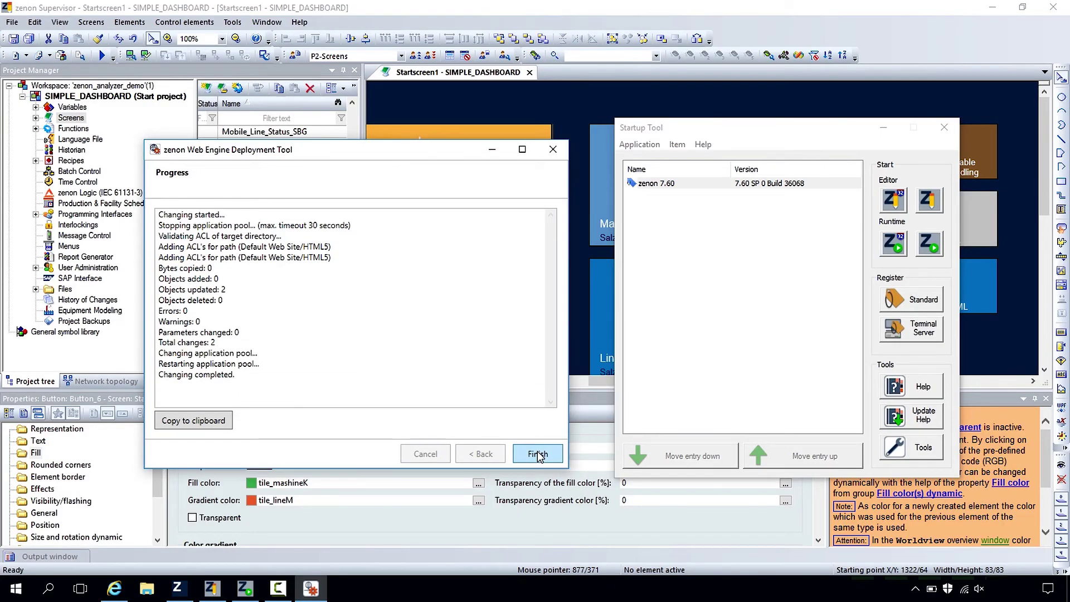
{"action": "left_click", "coordinate": [538, 455]}
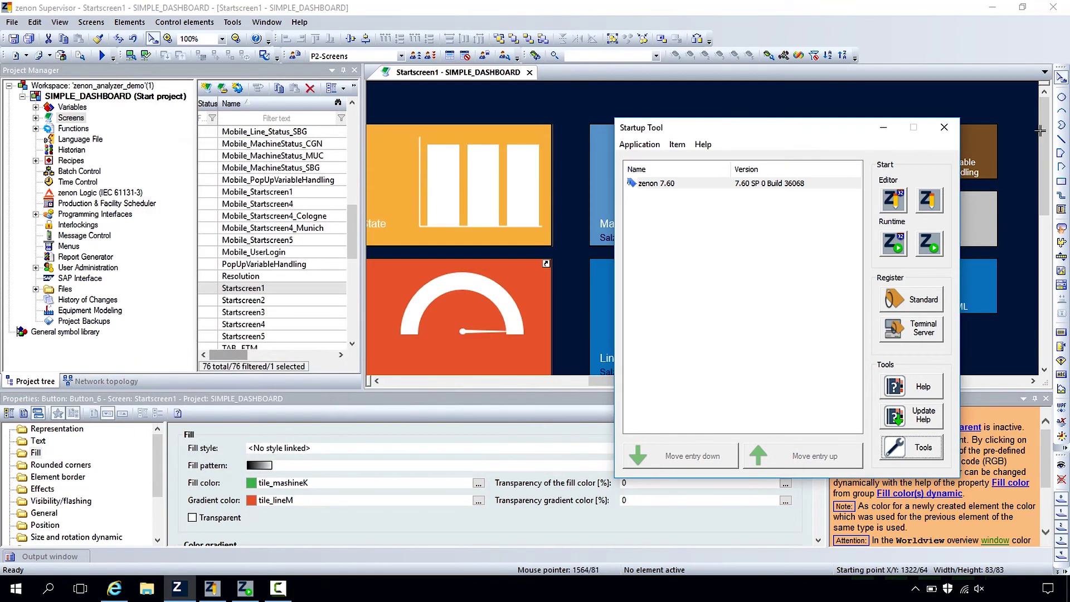
Move the Startup Tool out of the way to get back to Startscreen1
{"action": "left_click", "coordinate": [883, 128]}
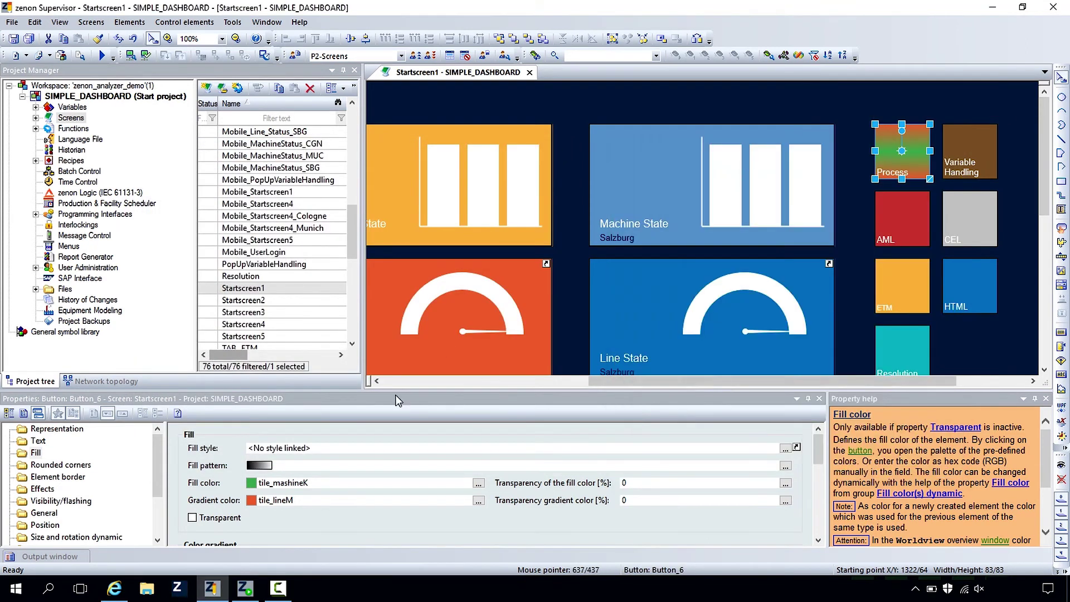